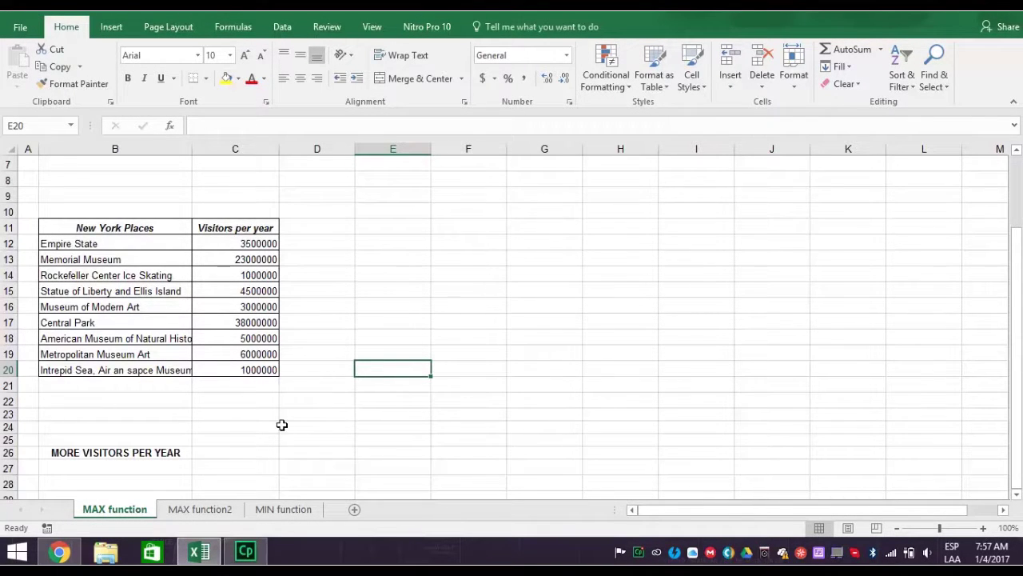
- Enter =MAX(C12:C20) in C26 to show the top yearly visitor count, 38000000
left_click(233, 452)
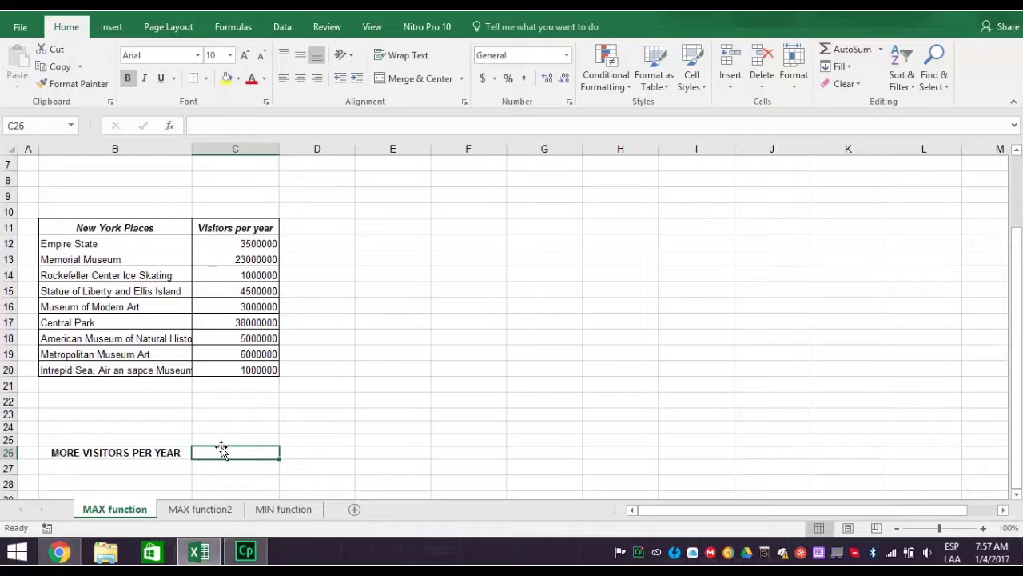
type("=")
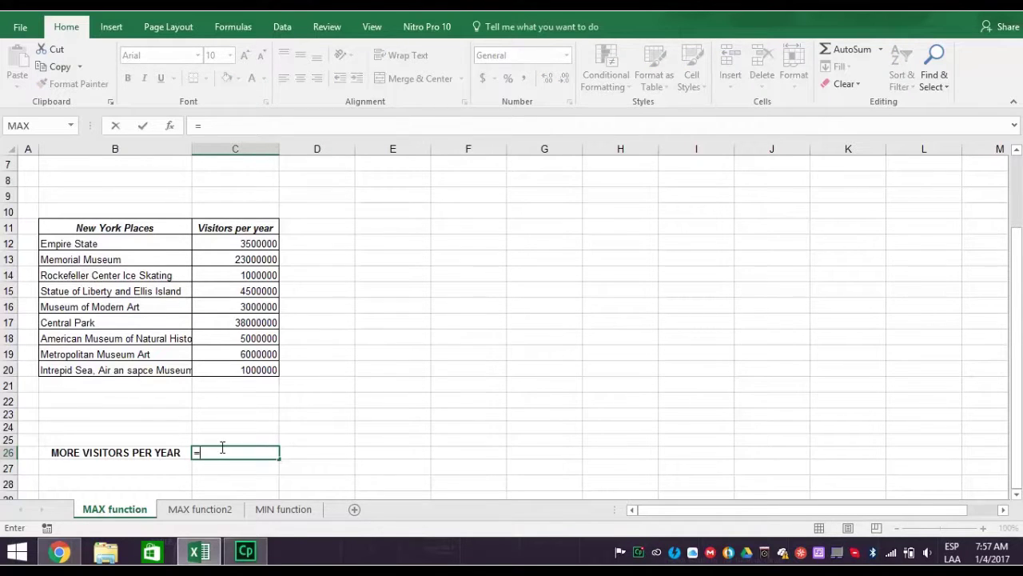
type("ma")
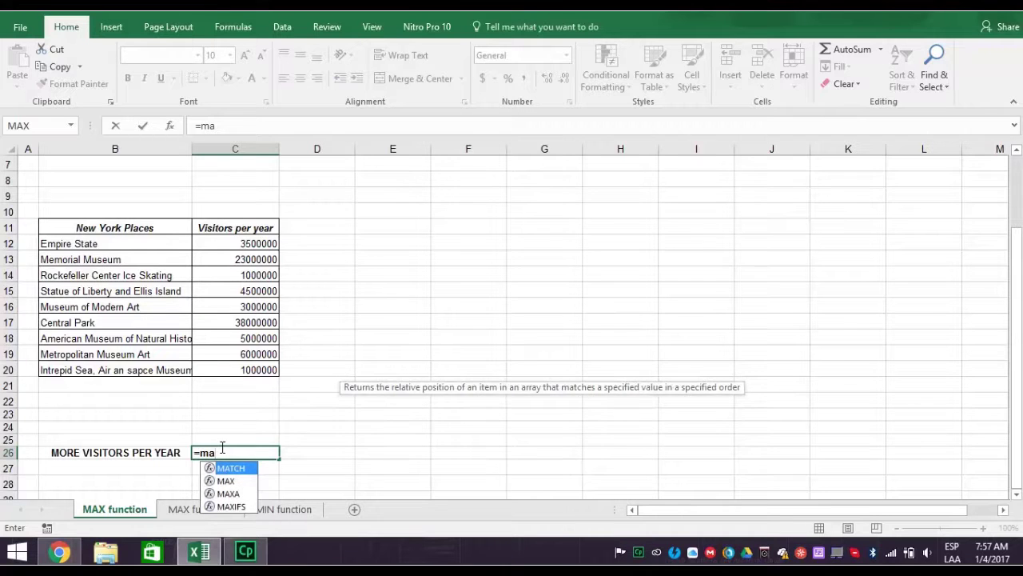
type("x")
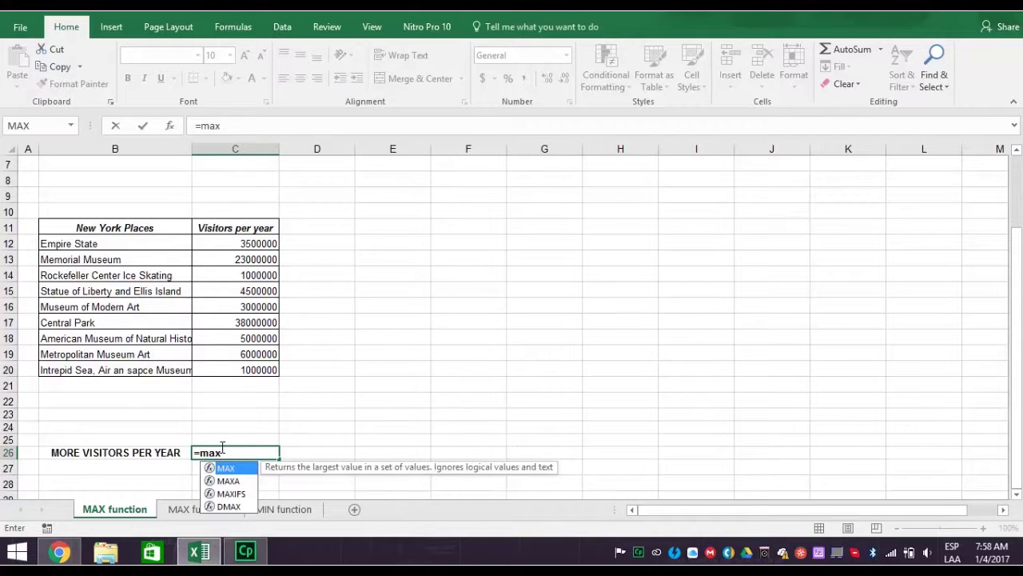
type("(")
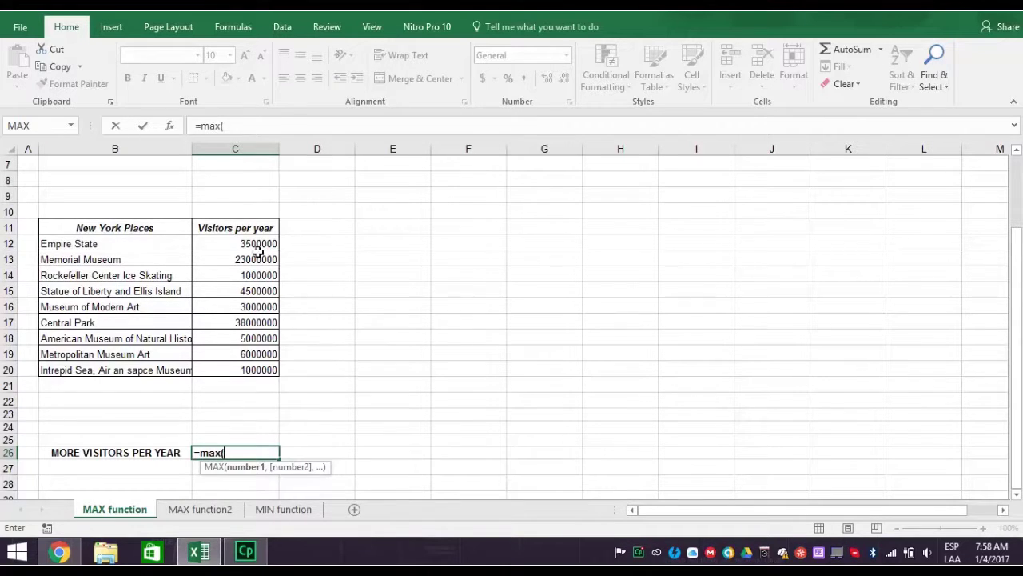
left_click_drag(255, 244, 261, 372)
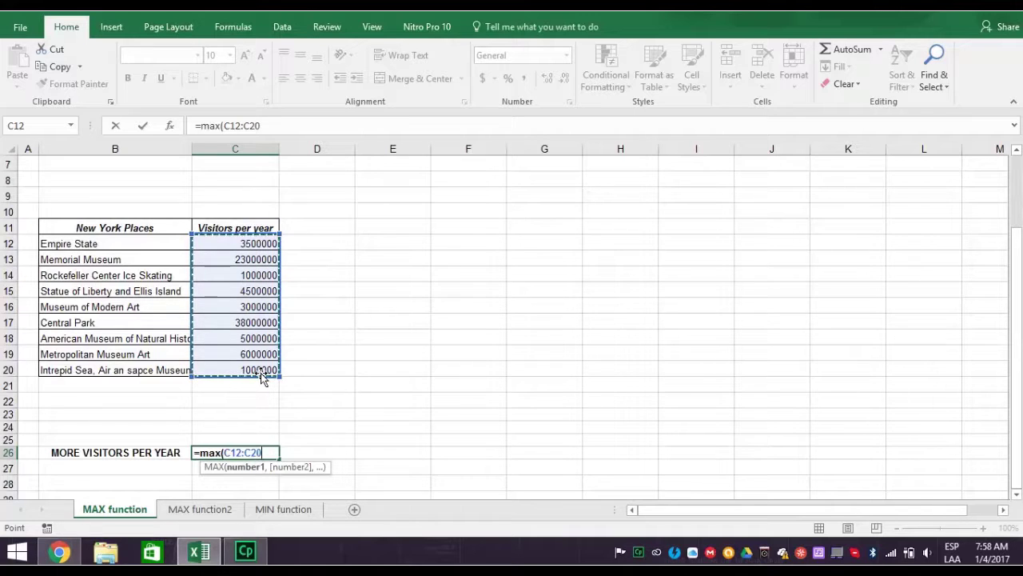
type(")")
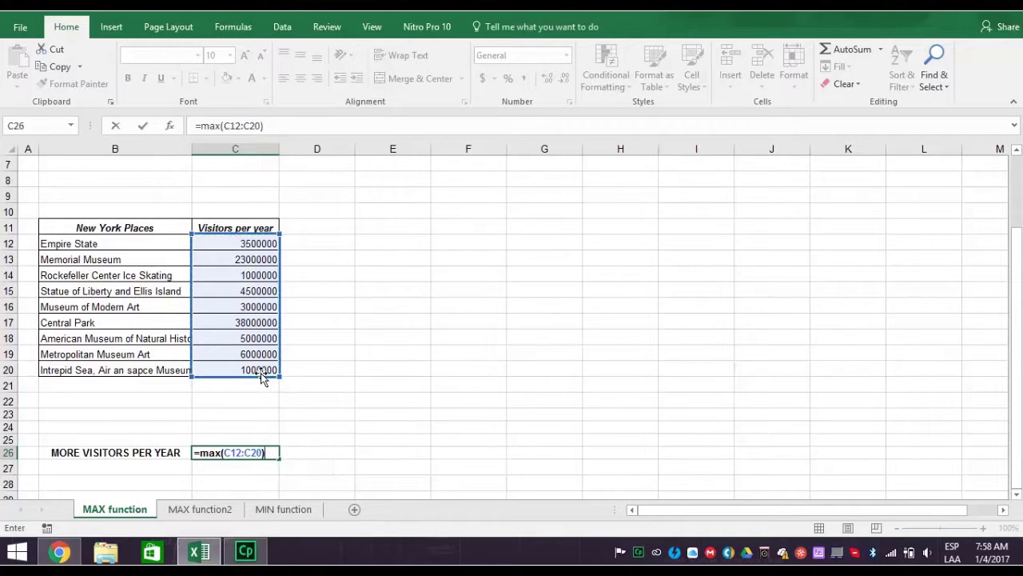
key("Return")
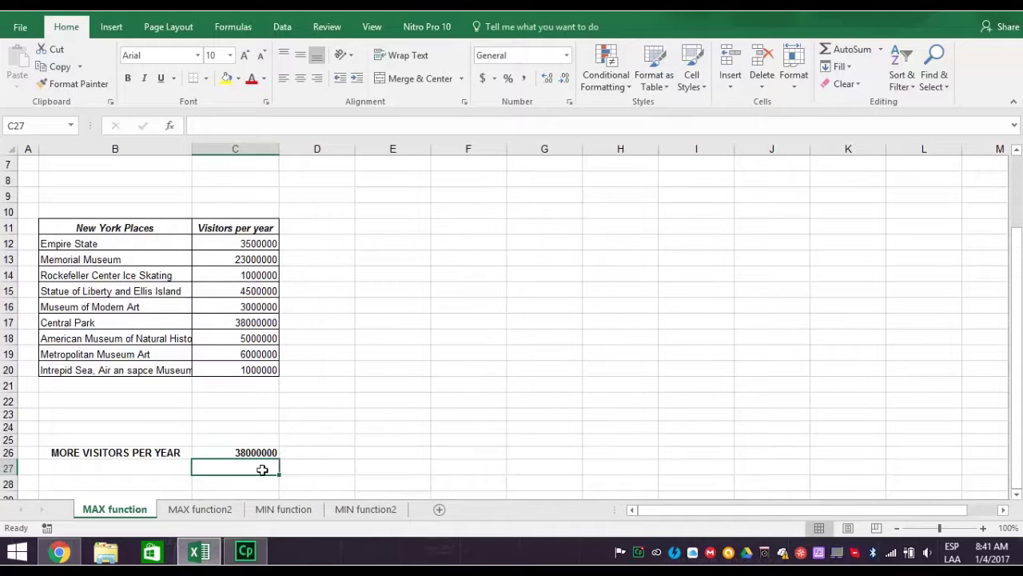
left_click(211, 510)
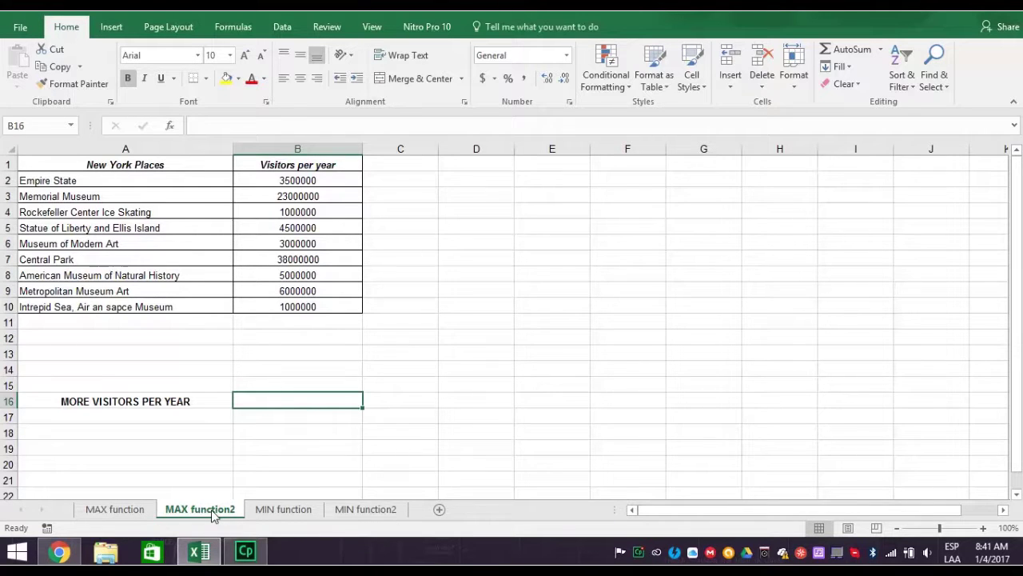
- Search Insert Function for 'max' to begin a function in B16
left_click(233, 27)
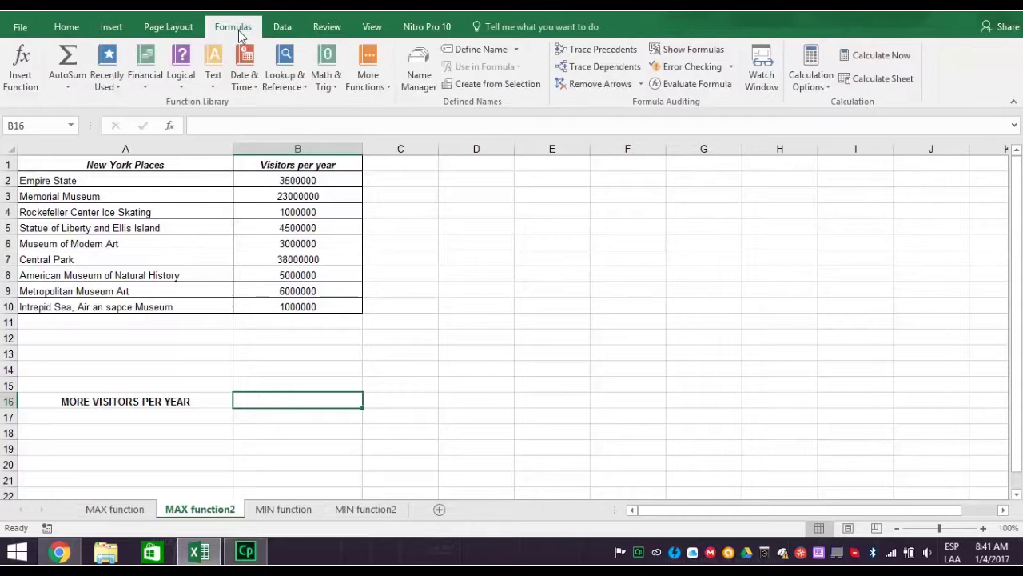
left_click(32, 89)
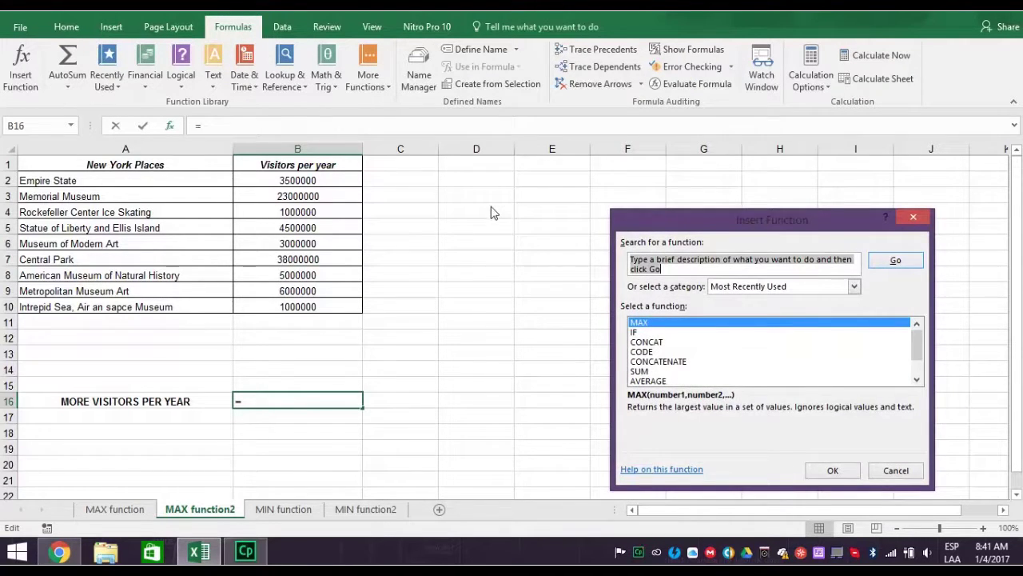
type("max")
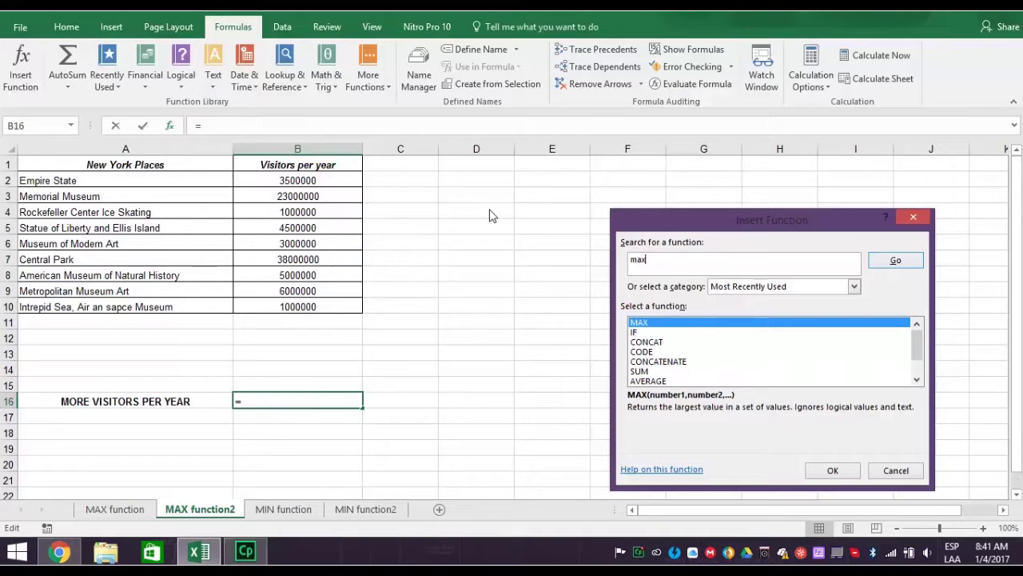
left_click(893, 263)
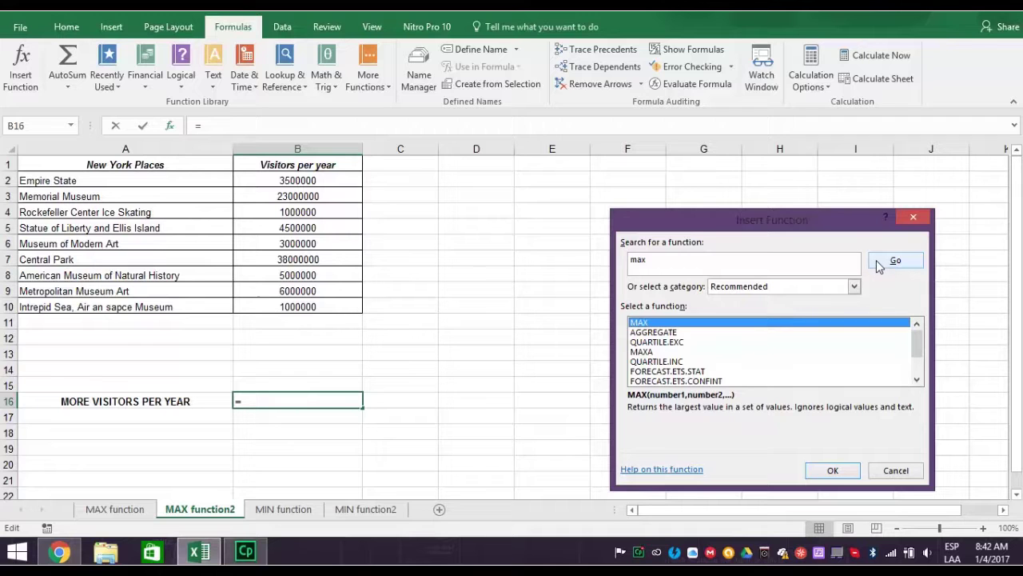
- Insert MAX over B2:B10 into B16, giving 38000000
left_click(832, 474)
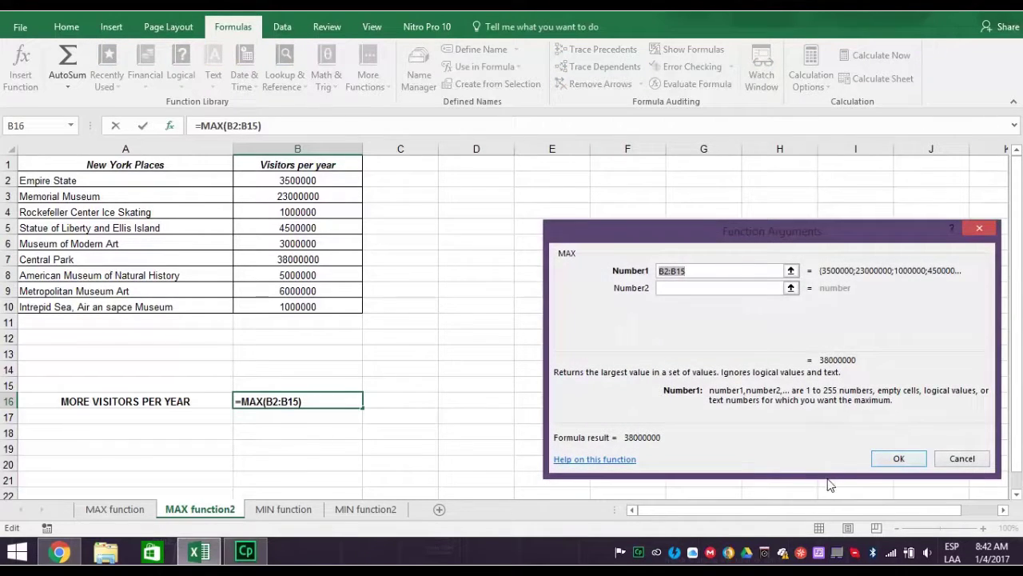
left_click(293, 182)
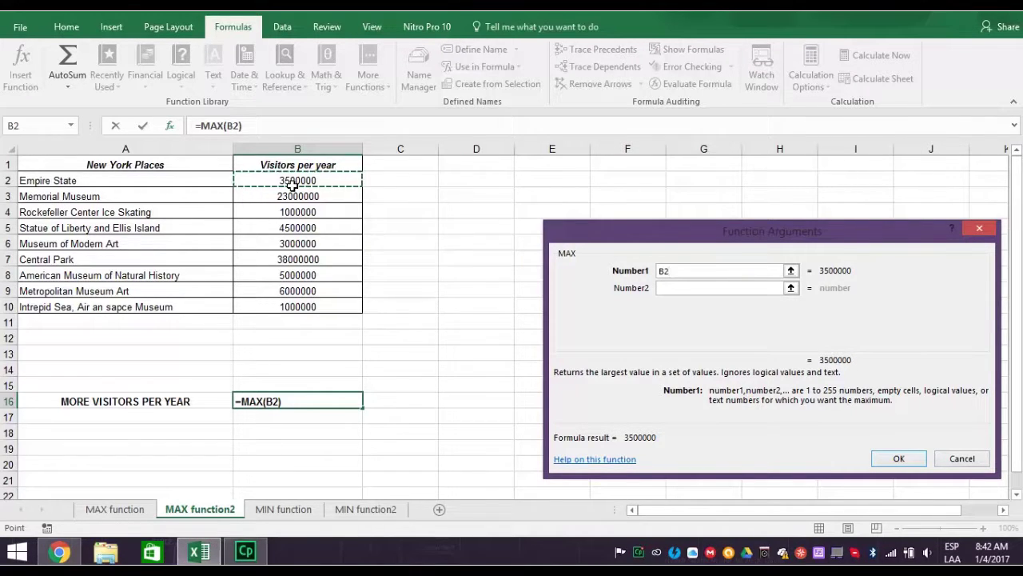
key("F8")
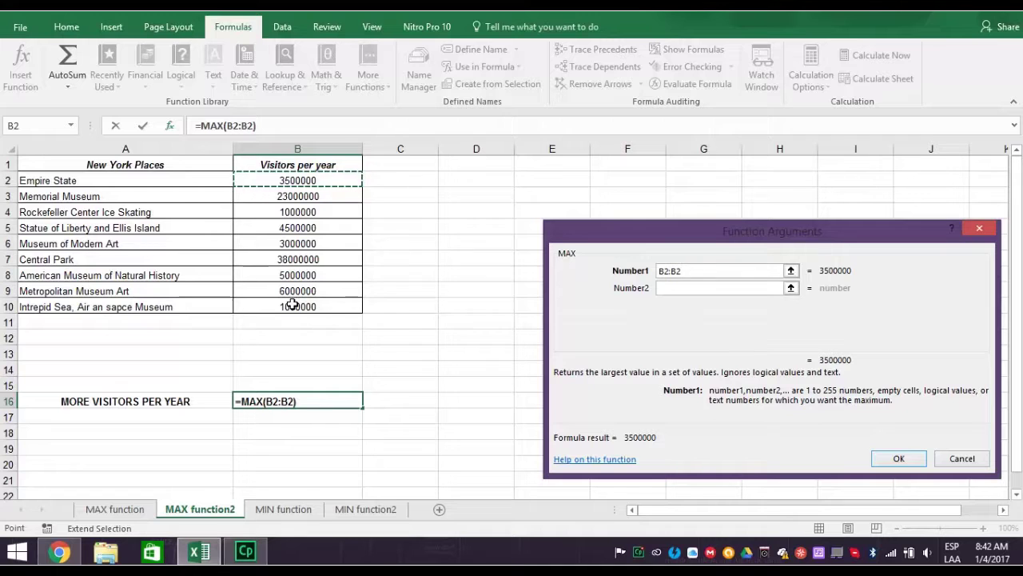
left_click(296, 307)
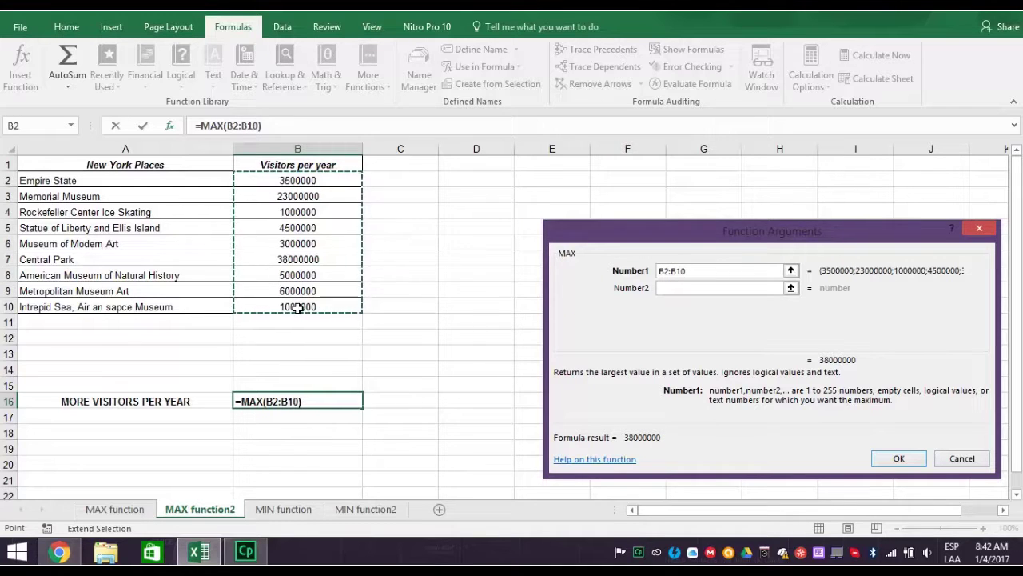
left_click(903, 459)
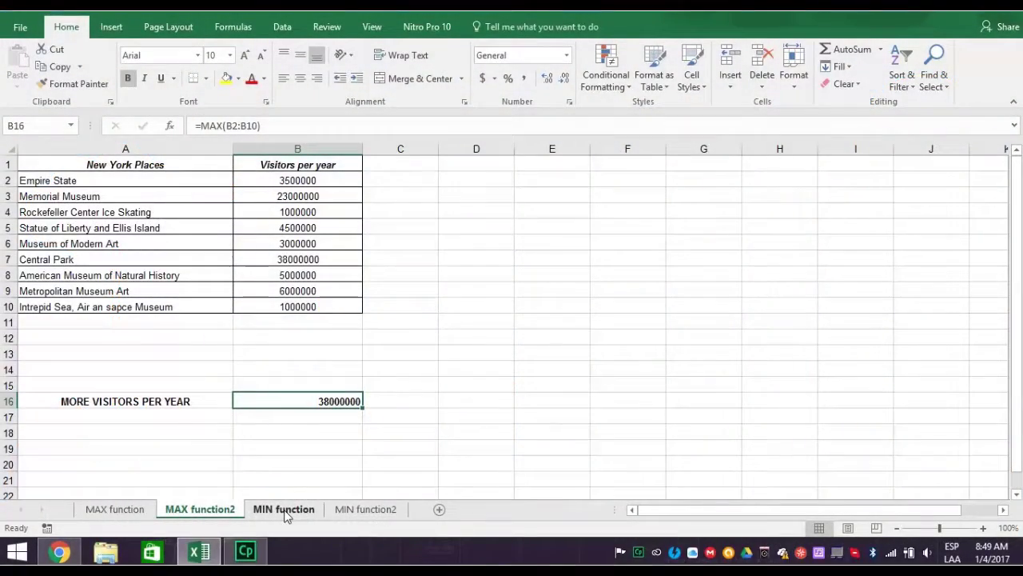
left_click(285, 514)
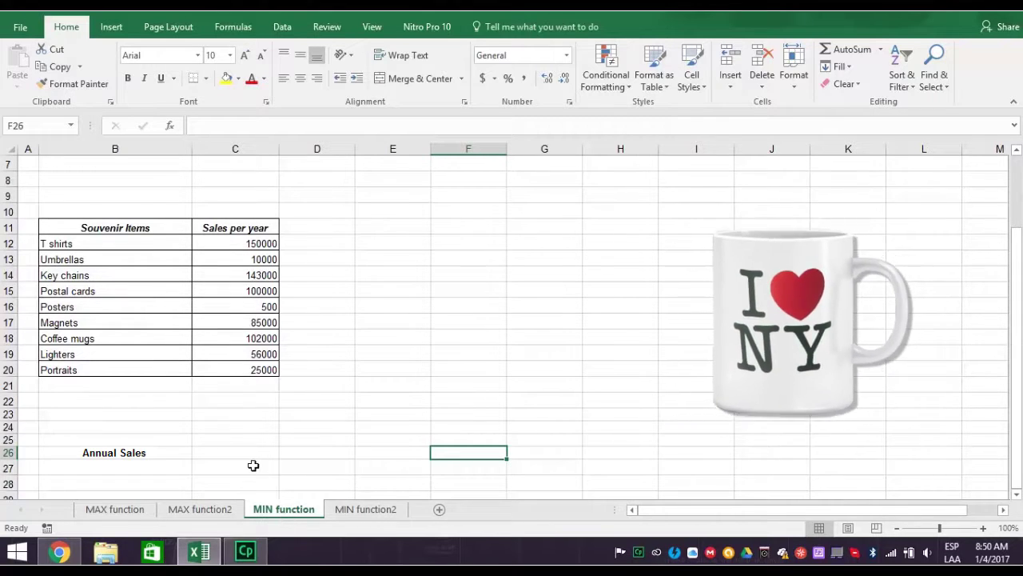
- Enter =MIN(C12:C20) in C26 to show the lowest Annual Sales, 500
left_click(222, 452)
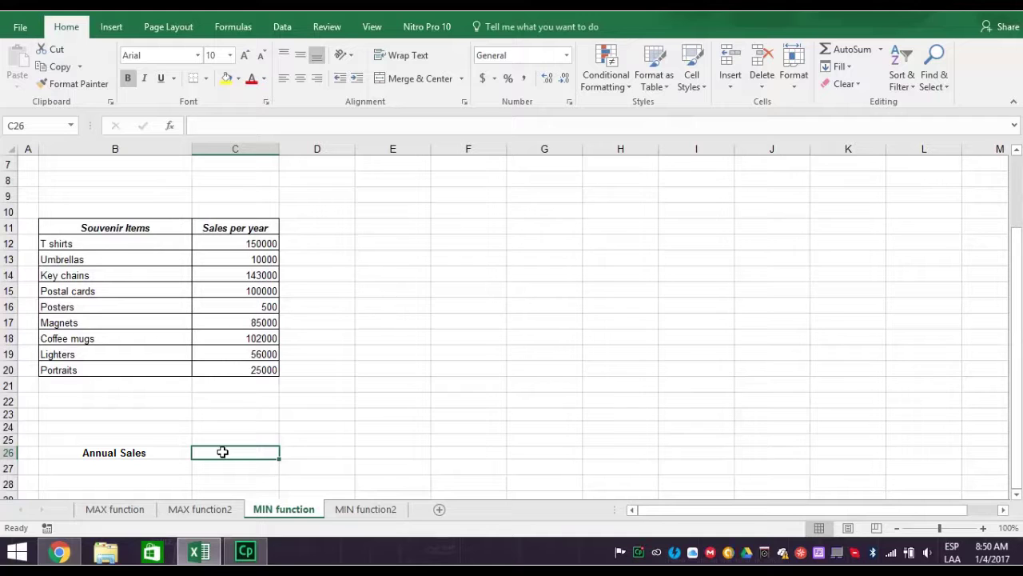
type("=")
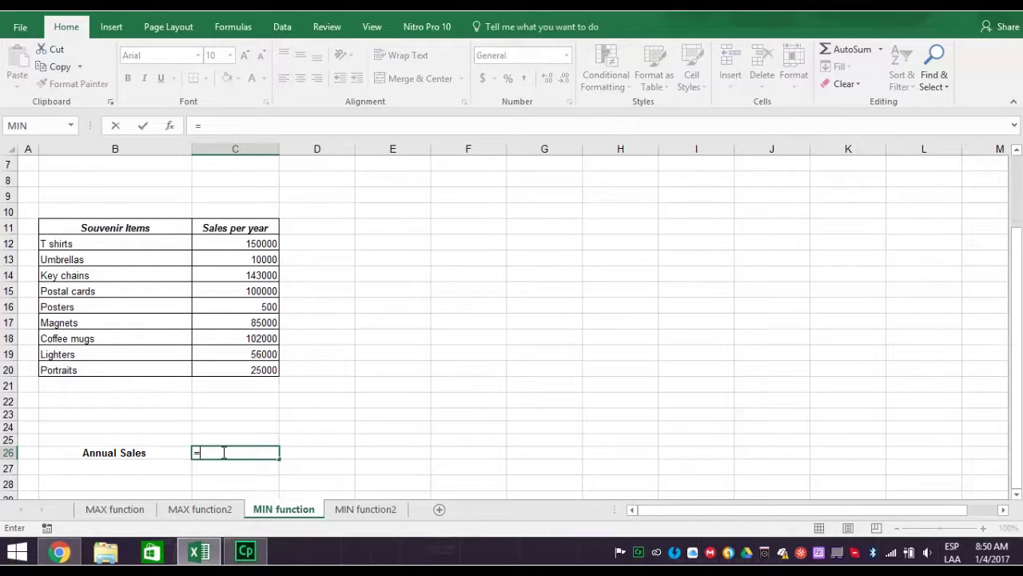
type("min")
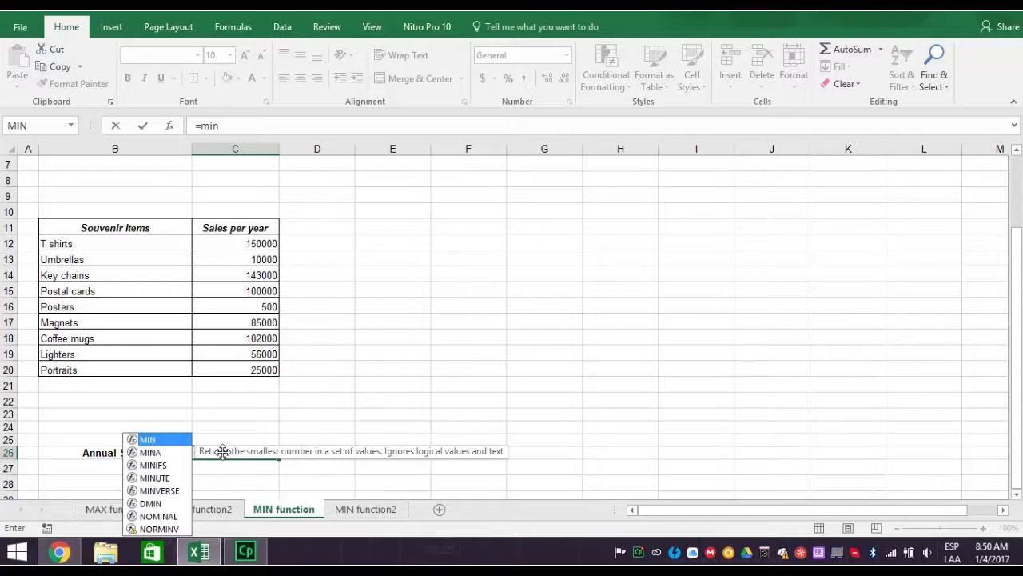
type("(")
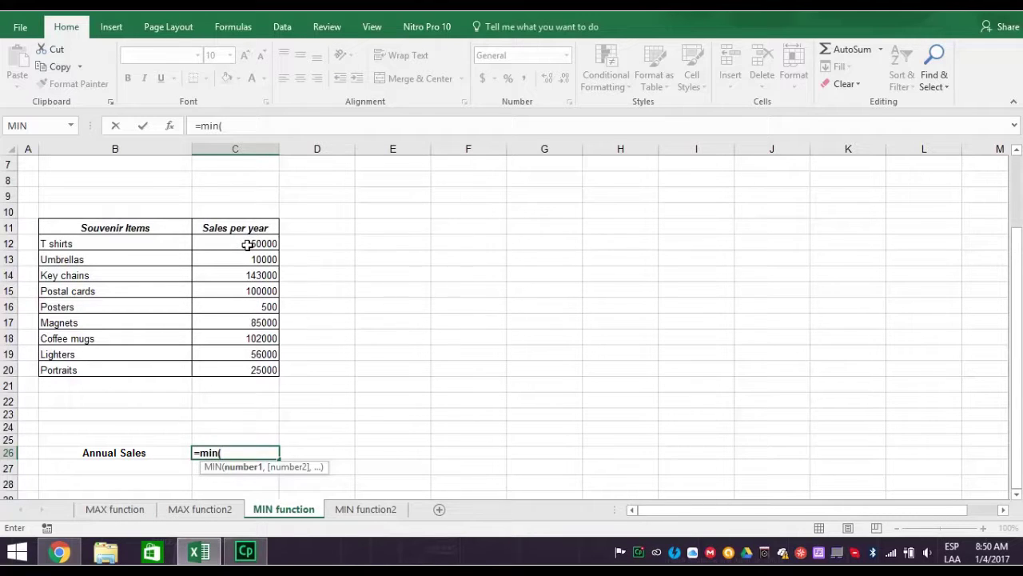
left_click_drag(248, 244, 273, 379)
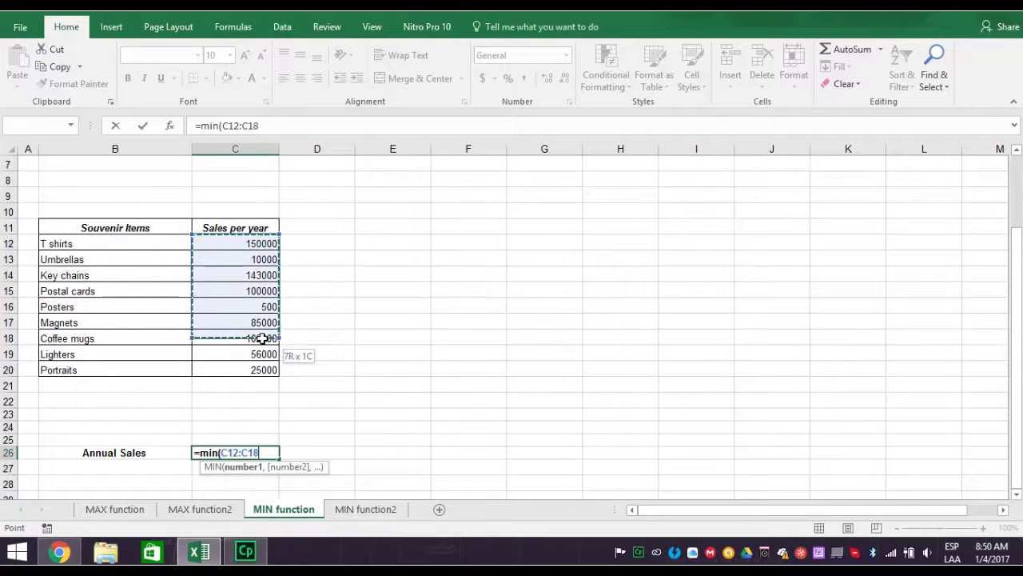
type(")")
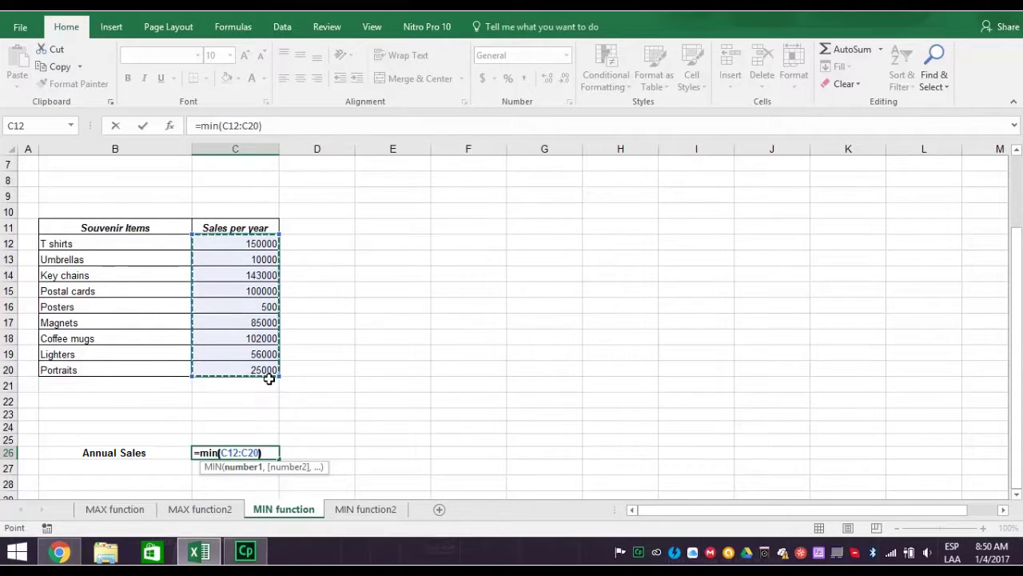
key("Return")
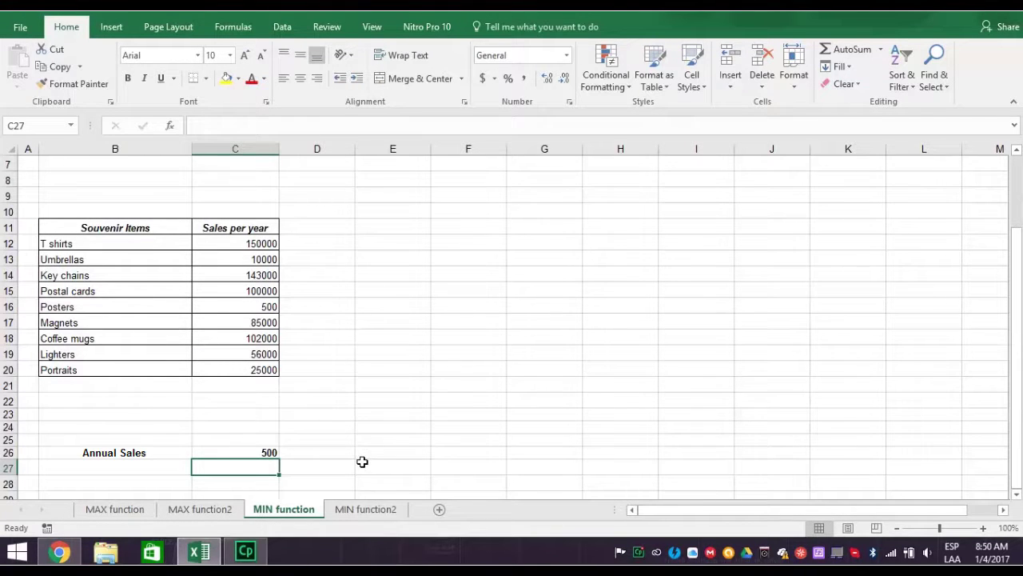
left_click(365, 512)
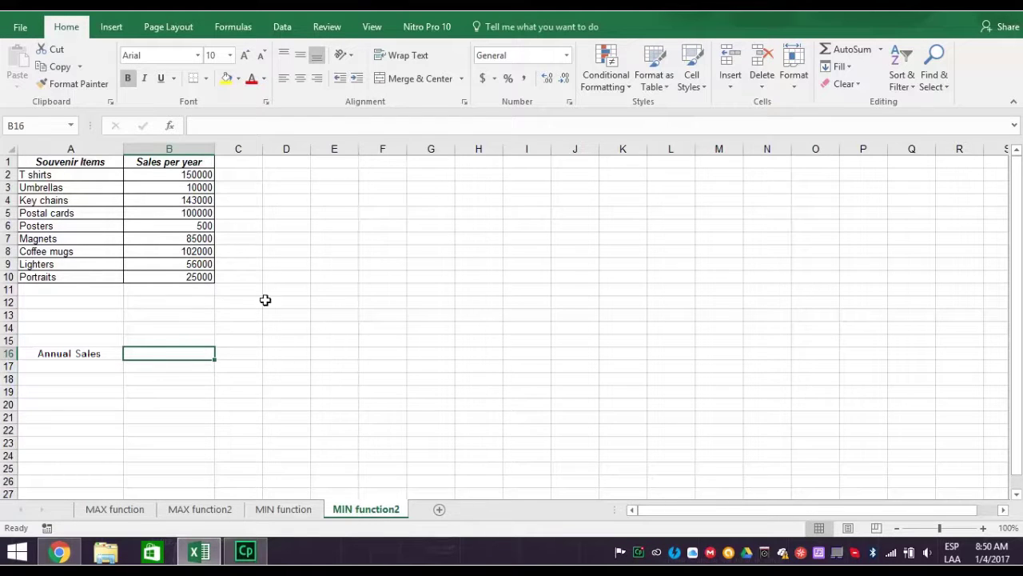
- Find MIN via an Insert Function search for 'min' and pick it for B16
left_click(234, 29)
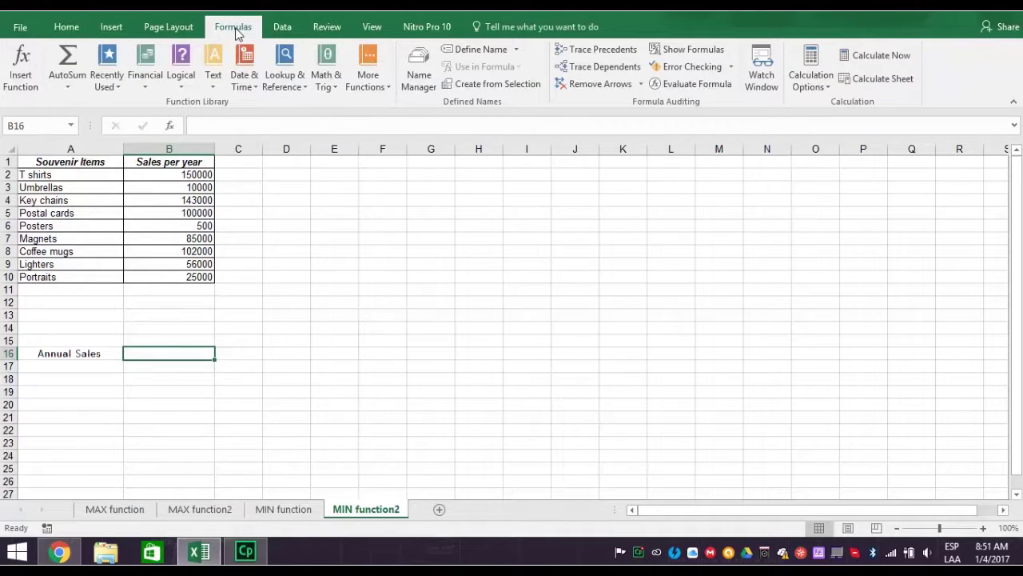
left_click(12, 76)
type("mi")
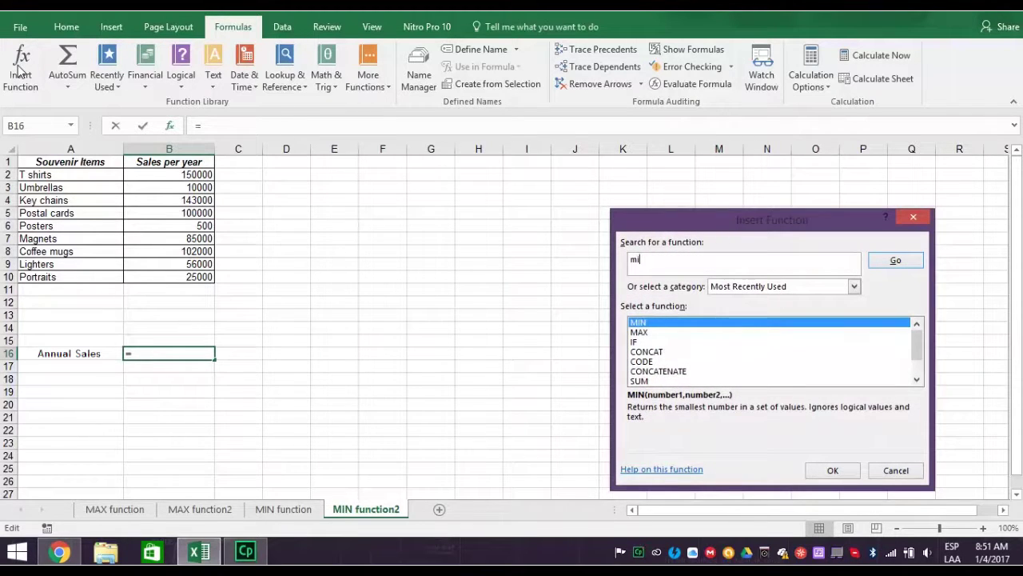
type("n")
left_click(895, 264)
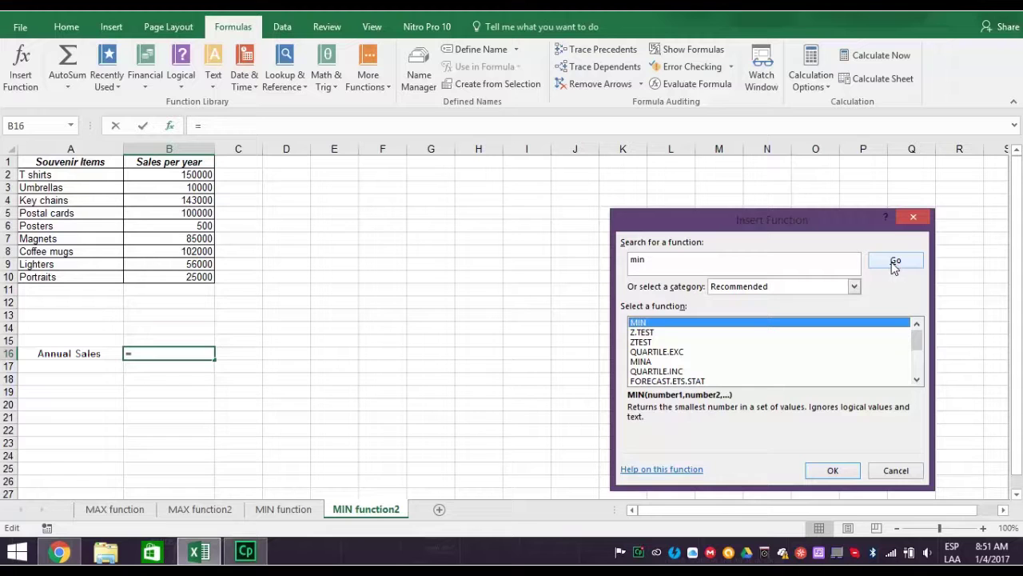
left_click(833, 471)
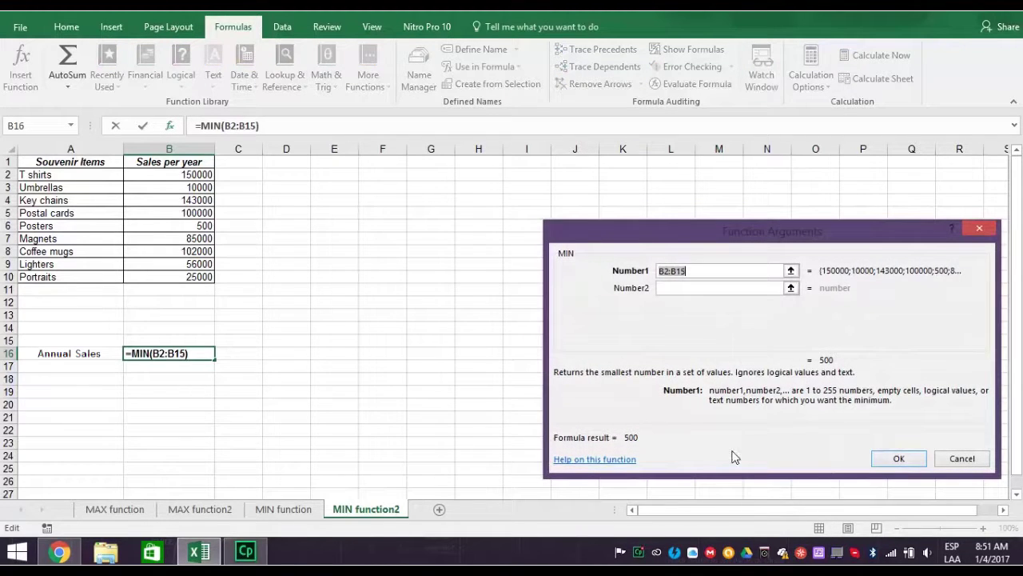
- Set MIN's Number1 to B2:B10 and confirm, showing 500 in B16
left_click(182, 173)
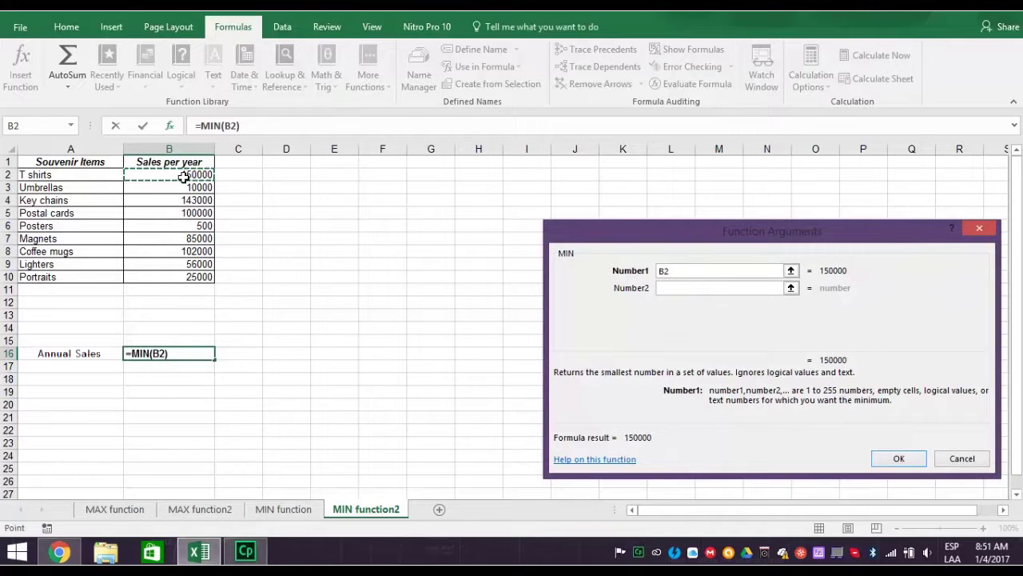
key("F8")
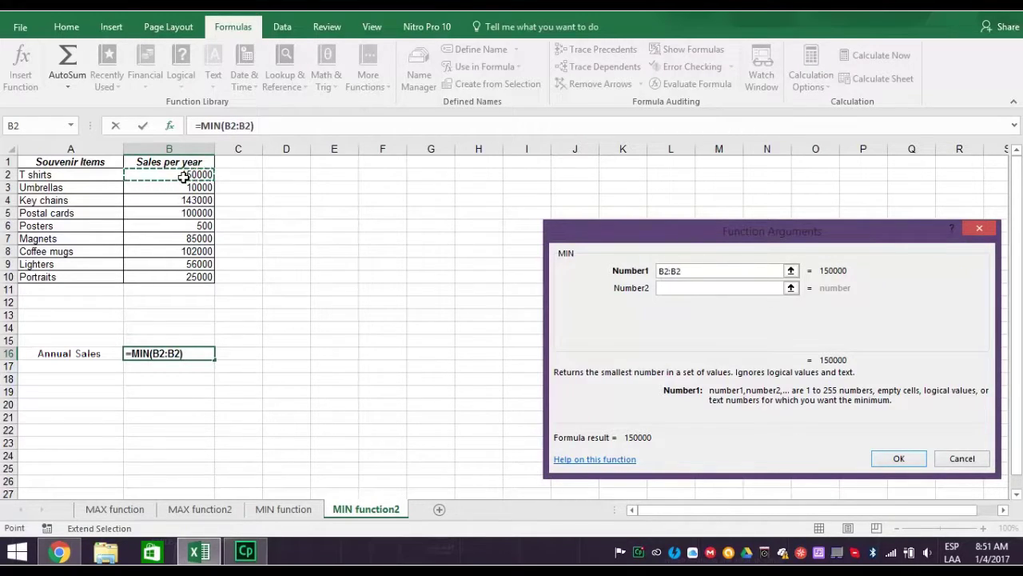
left_click(184, 277)
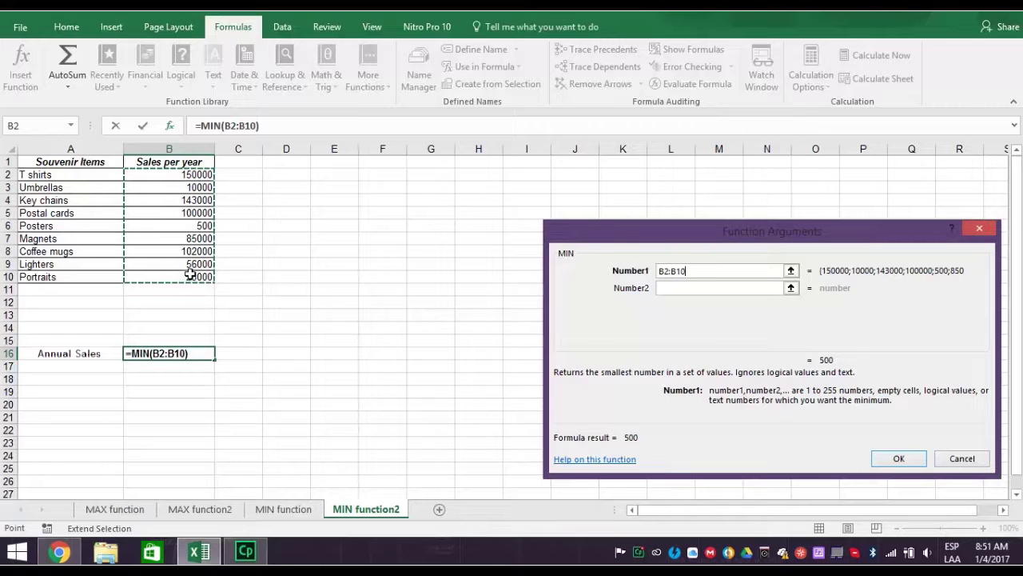
left_click(899, 458)
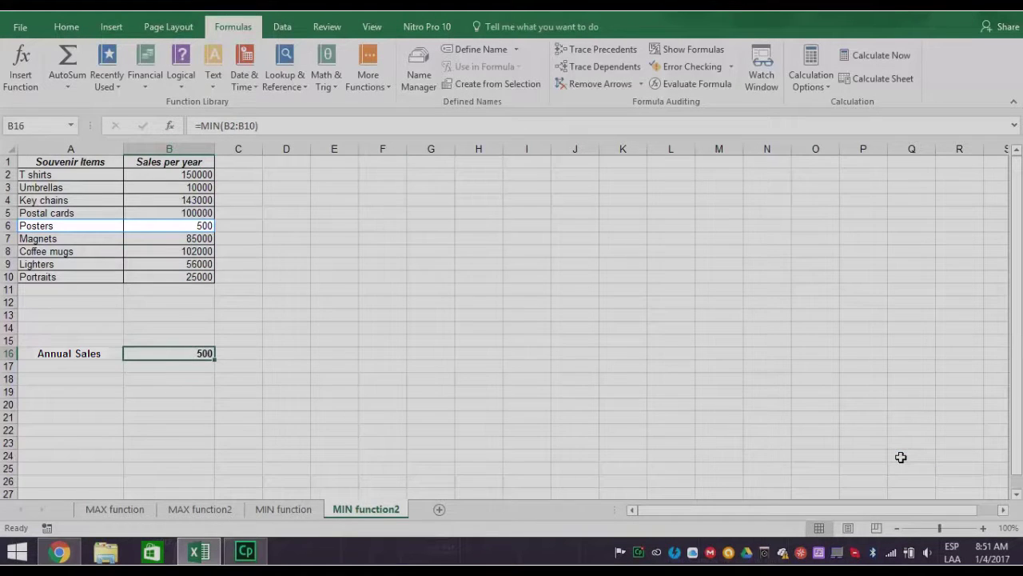